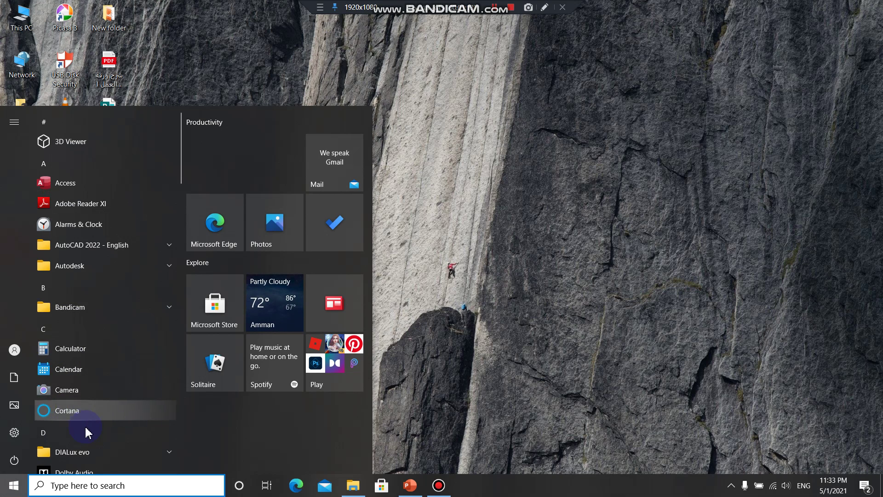
# Find Publisher through the Windows search with "pu" and launch it.
pyautogui.click(107, 484)
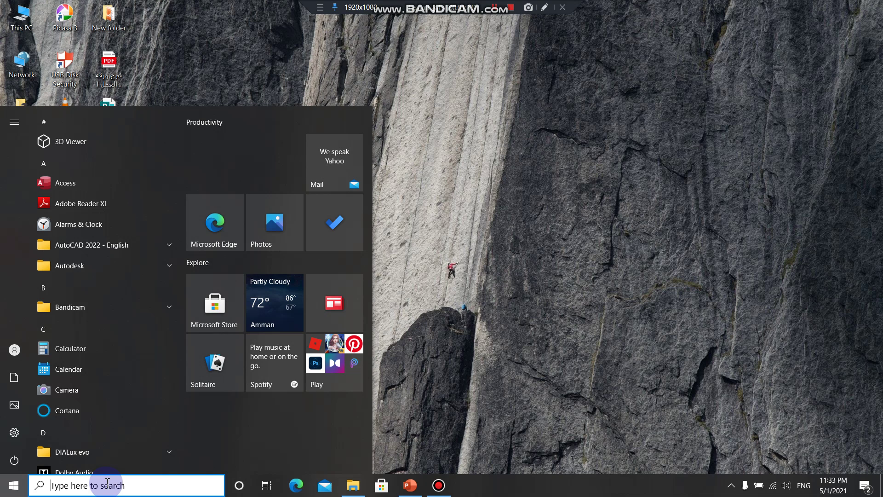
pyautogui.hotkey('alt', 'shift')
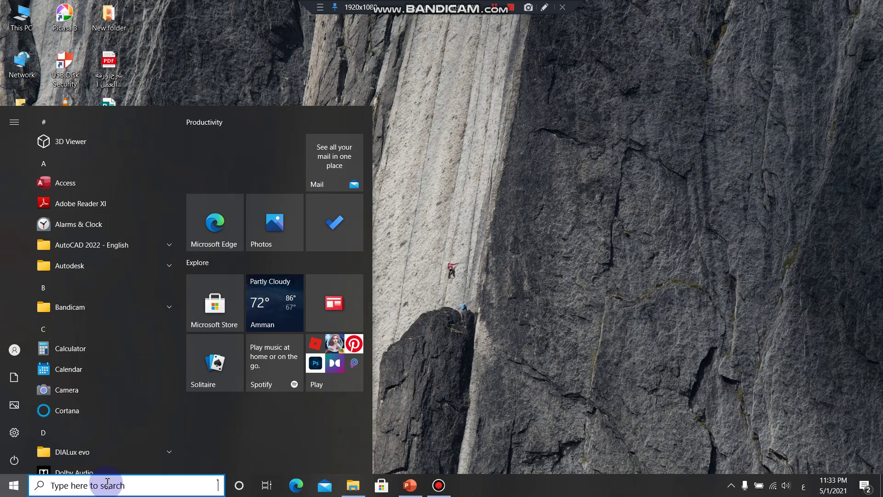
pyautogui.write('pu')
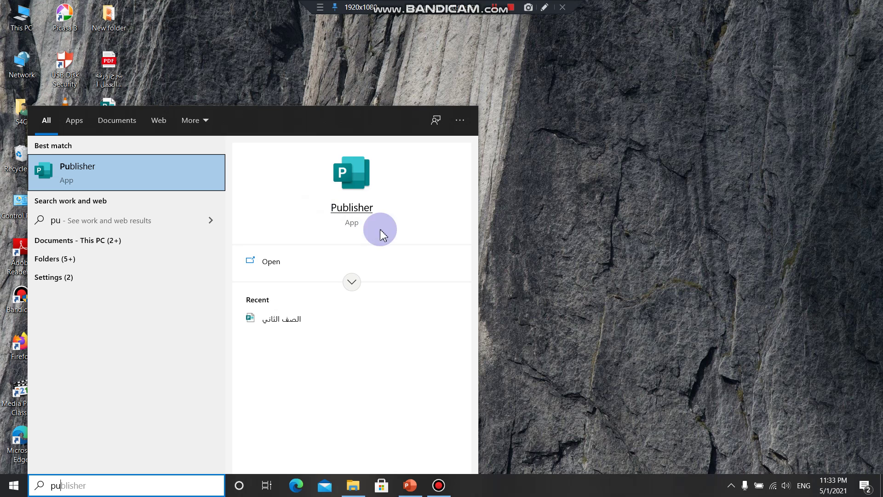
pyautogui.click(358, 174)
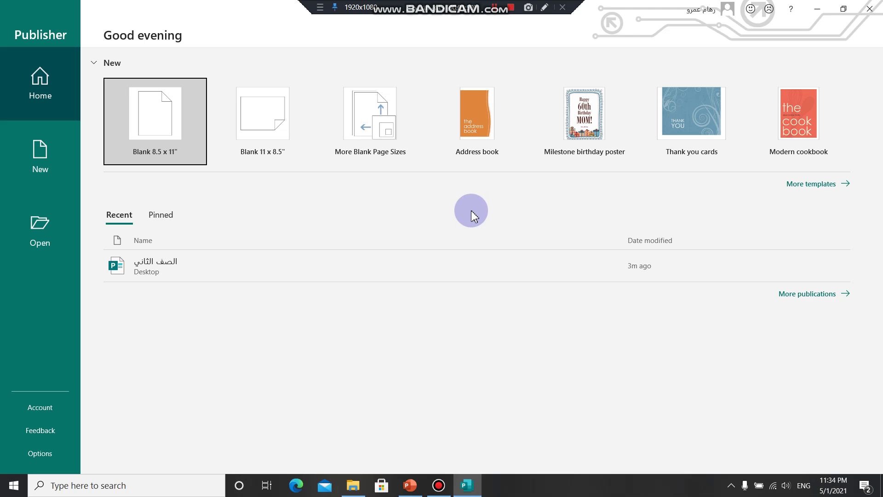
# Create a blank 8.5 x 11" publication, followed by a new one based on the Address book template.
pyautogui.click(148, 141)
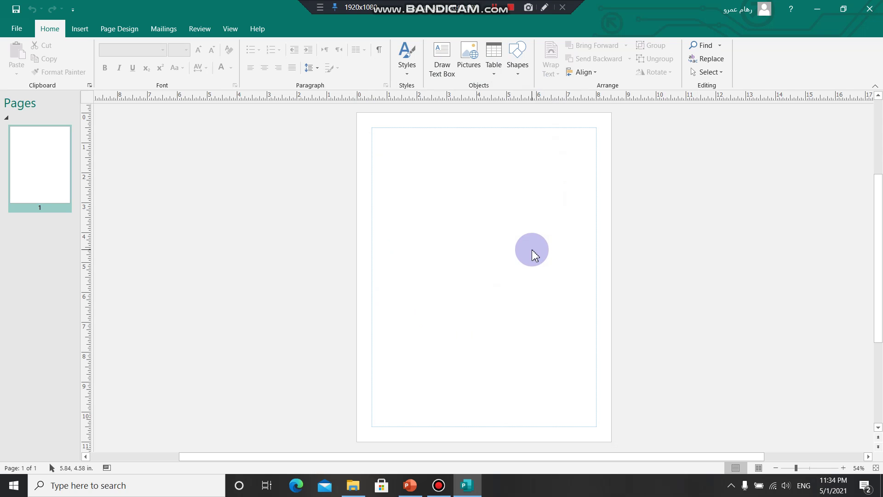
pyautogui.click(18, 29)
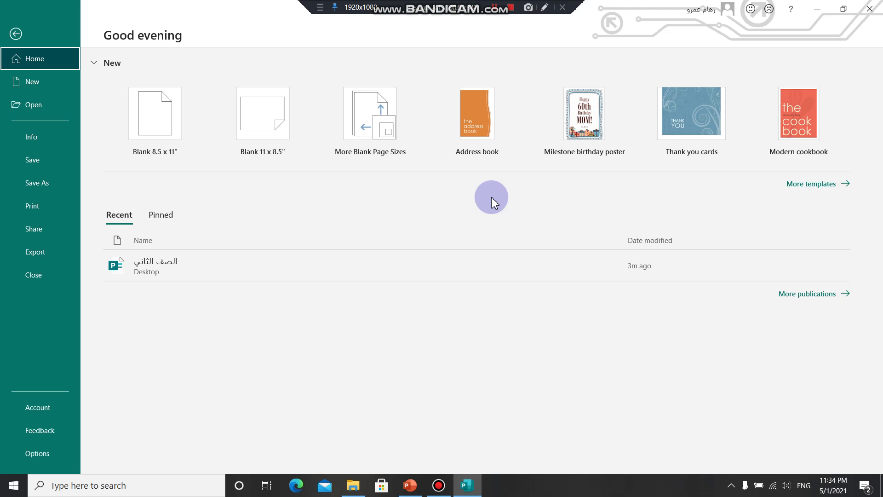
pyautogui.doubleClick(485, 131)
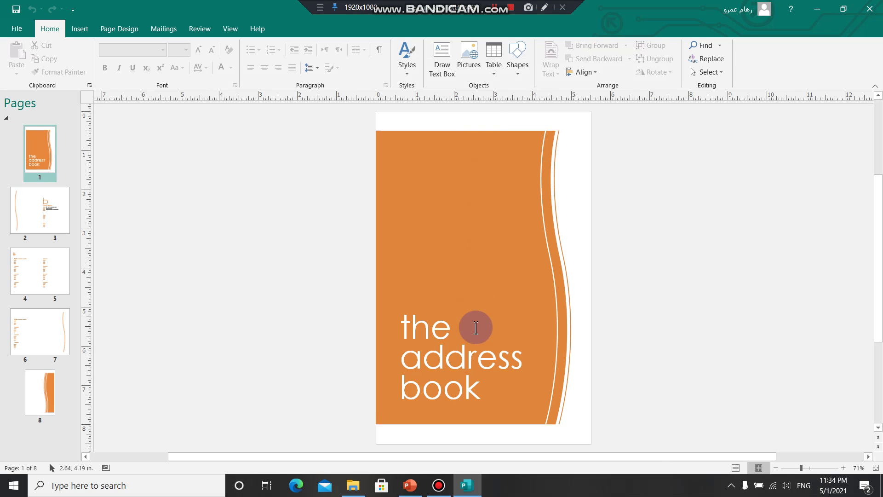
# Replace the cover title "the address book" with the Arabic text "اهلا وسهلا بكم صف ثاني".
pyautogui.click(468, 358)
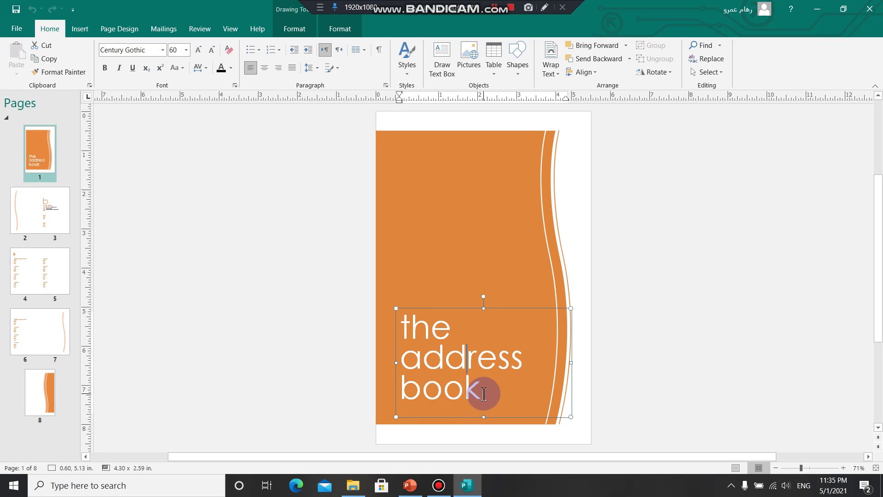
pyautogui.moveTo(481, 390); pyautogui.dragTo(415, 327)
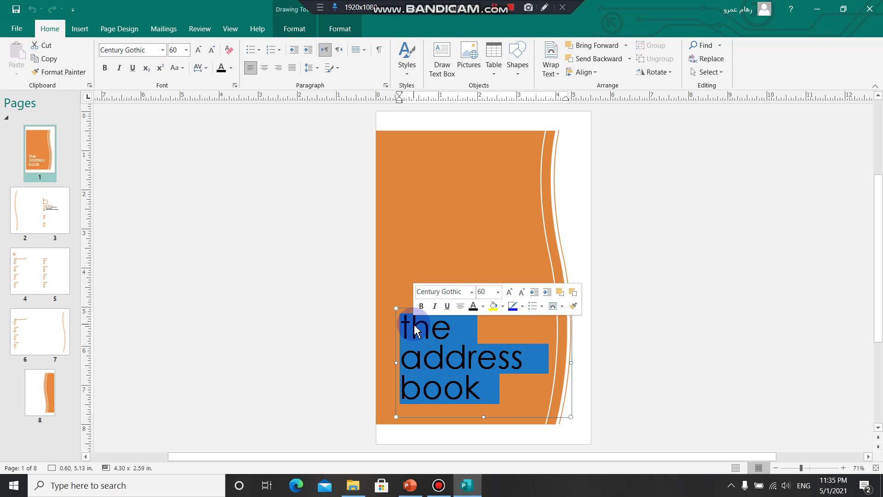
pyautogui.press('Delete')
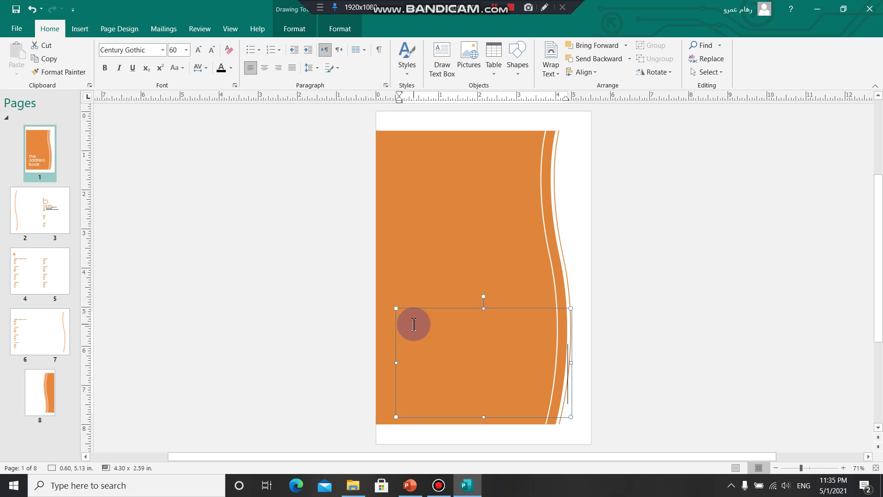
pyautogui.hotkey('alt', 'shift')
pyautogui.write('اهلا')
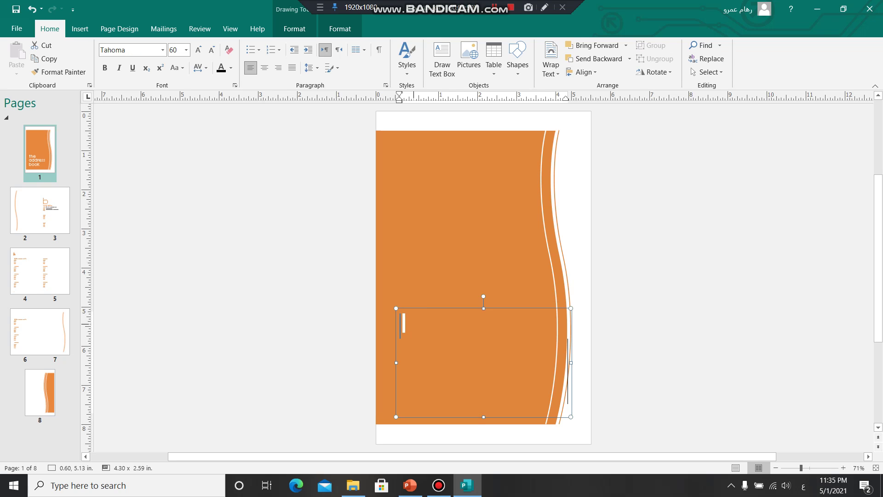
pyautogui.write(' وسه')
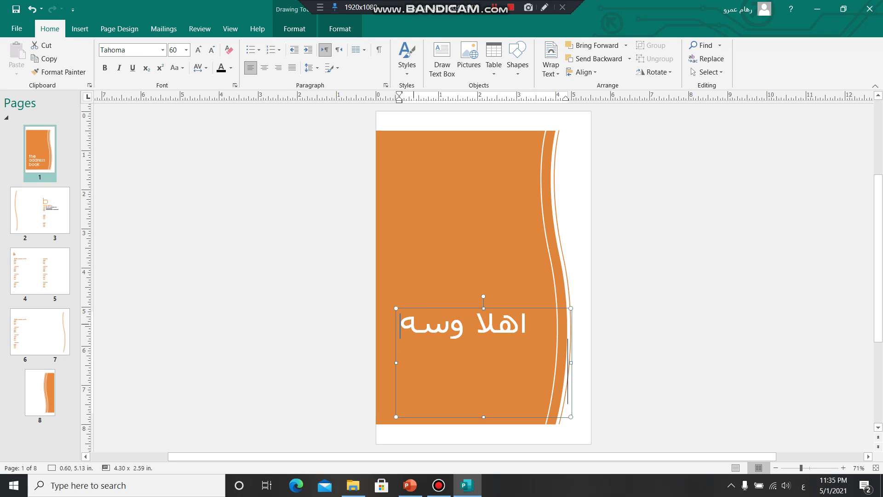
pyautogui.write('لا بكم صف ثاني')
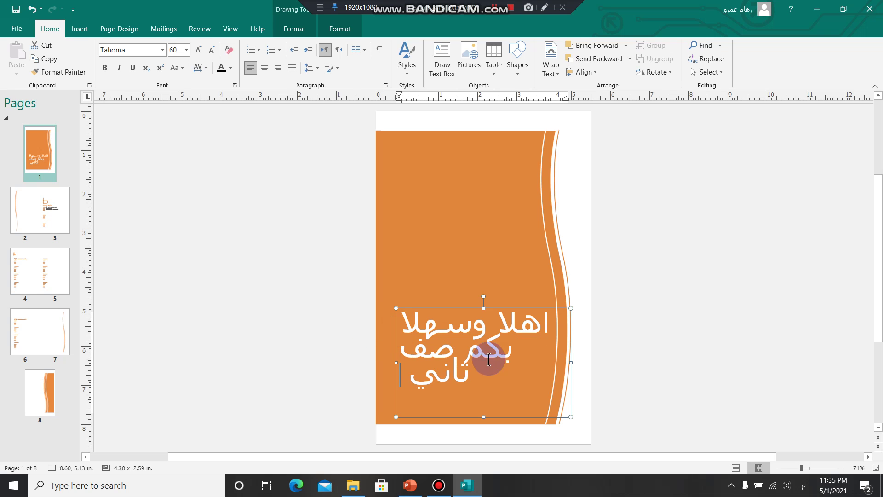
pyautogui.click(457, 265)
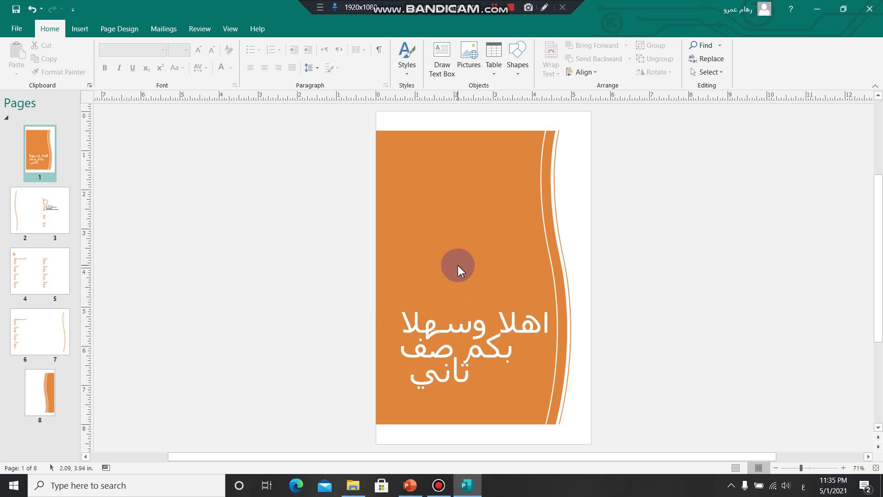
# Start saving the publication as a new file in the recent Desktop folder.
pyautogui.click(19, 31)
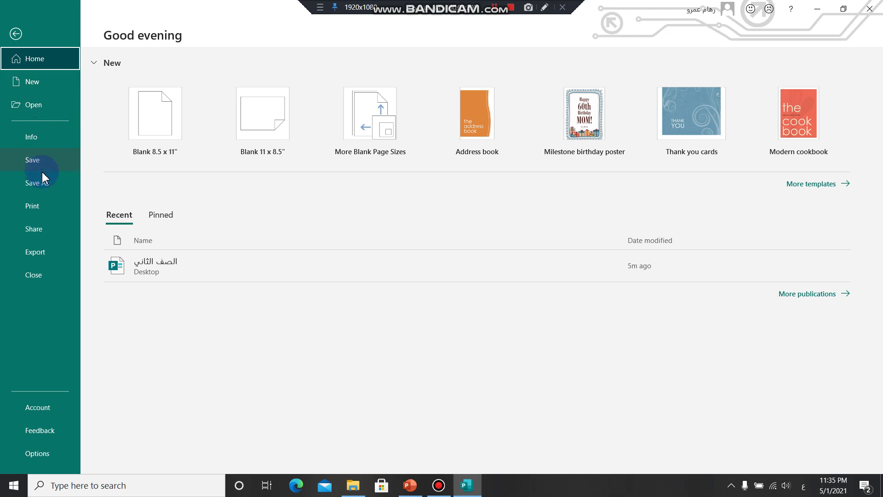
pyautogui.click(46, 189)
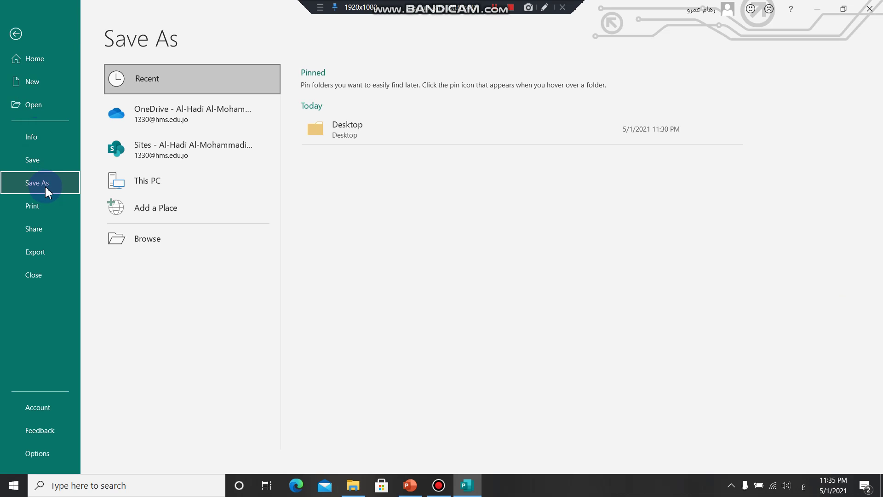
pyautogui.click(45, 185)
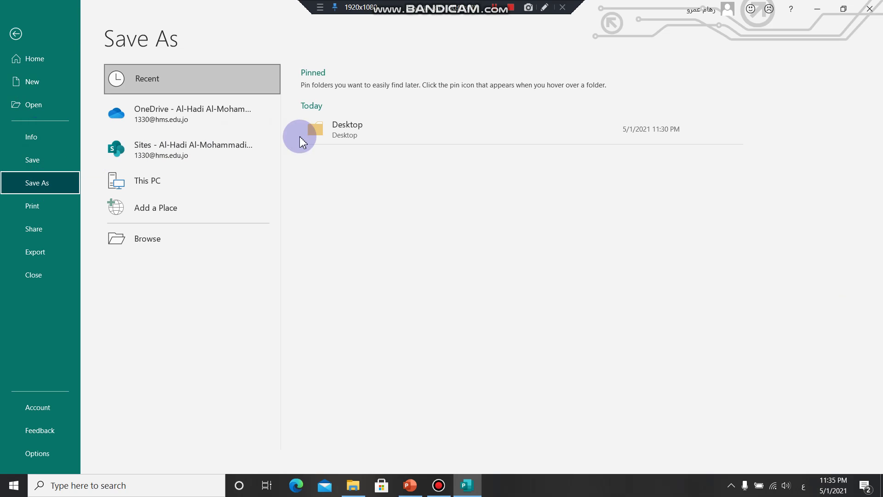
pyautogui.click(342, 138)
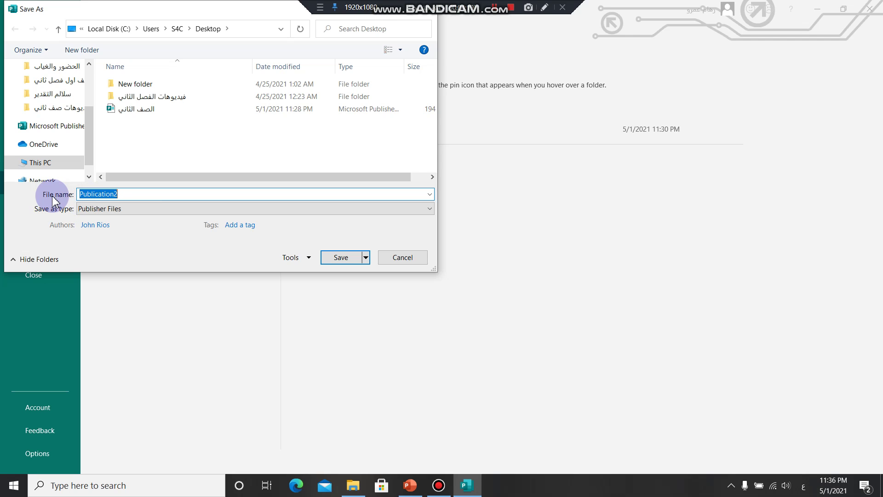
# Replace the suggested file name with "الصف الثاني أحبائي".
pyautogui.press('BackSpace')
pyautogui.hotkey('alt', 'shift')
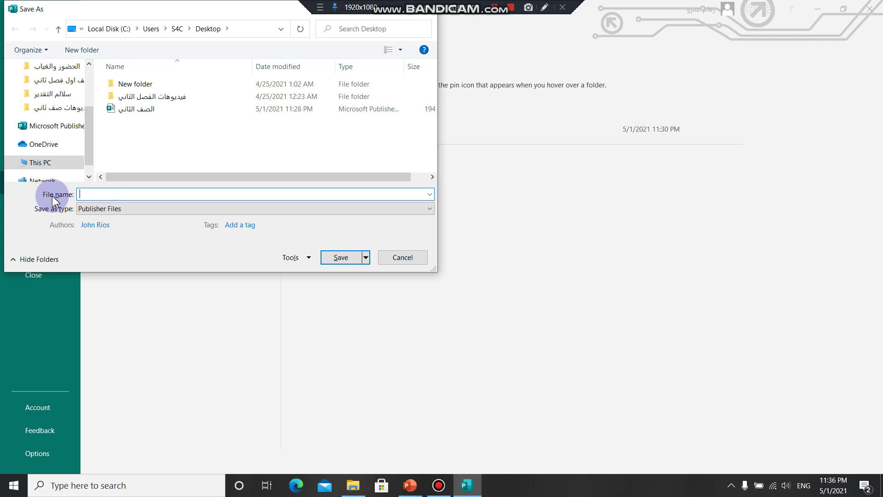
pyautogui.write('hgwt')
pyautogui.press('BackSpace')
pyautogui.press('BackSpace')
pyautogui.press('BackSpace')
pyautogui.press('BackSpace')
pyautogui.hotkey('alt', 'shift')
pyautogui.write('ال')
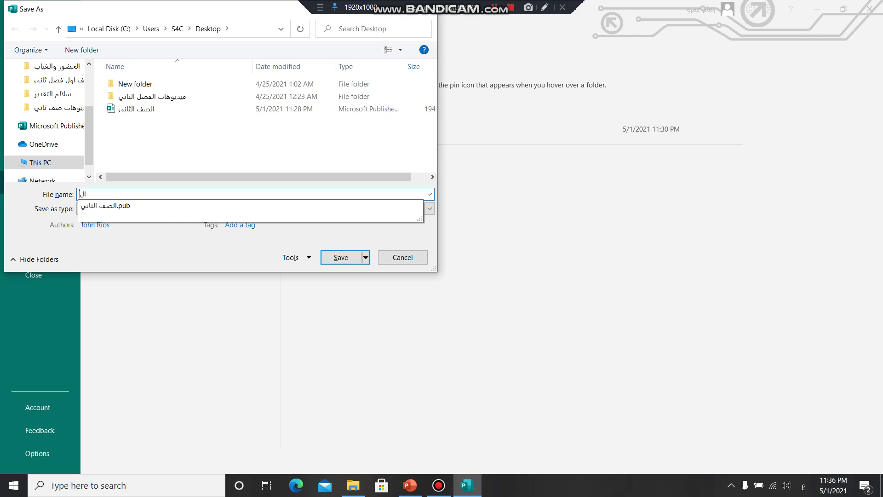
pyautogui.write('صف التا')
pyautogui.write('أخصائي')
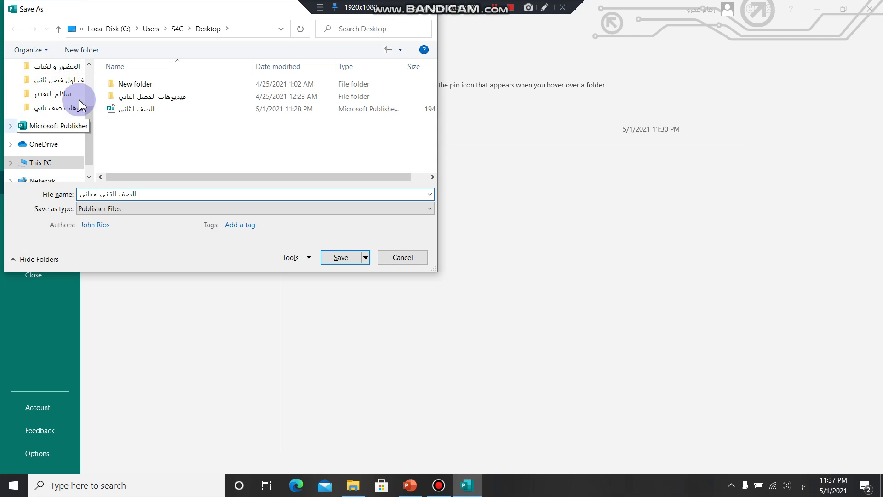
# Choose Desktop from the quick-access locations and save the publication there.
pyautogui.click(90, 65)
pyautogui.click(90, 65)
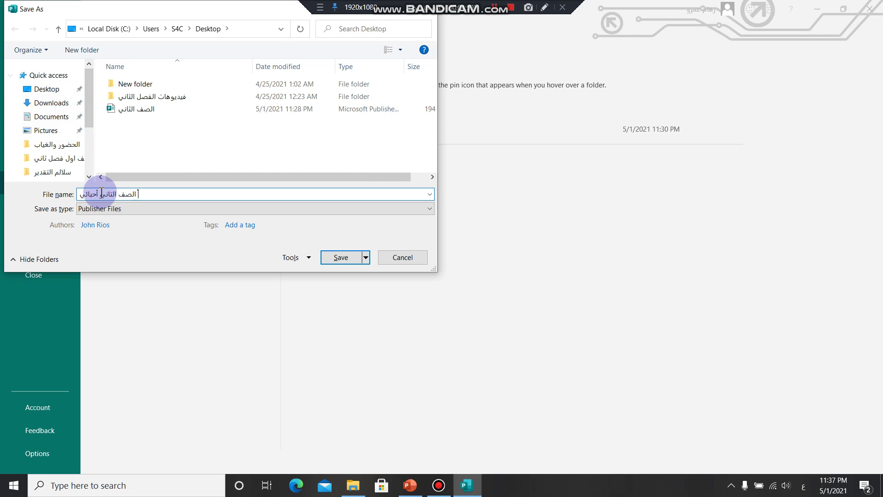
pyautogui.click(56, 93)
pyautogui.click(118, 195)
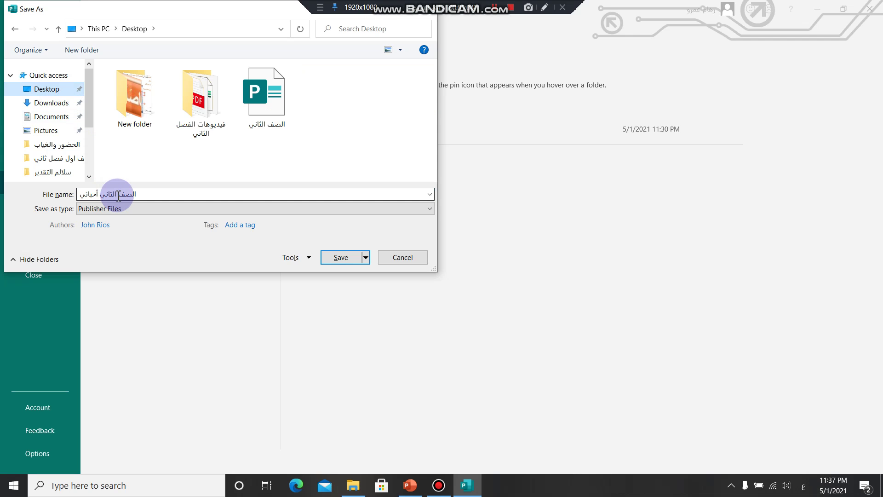
pyautogui.click(340, 257)
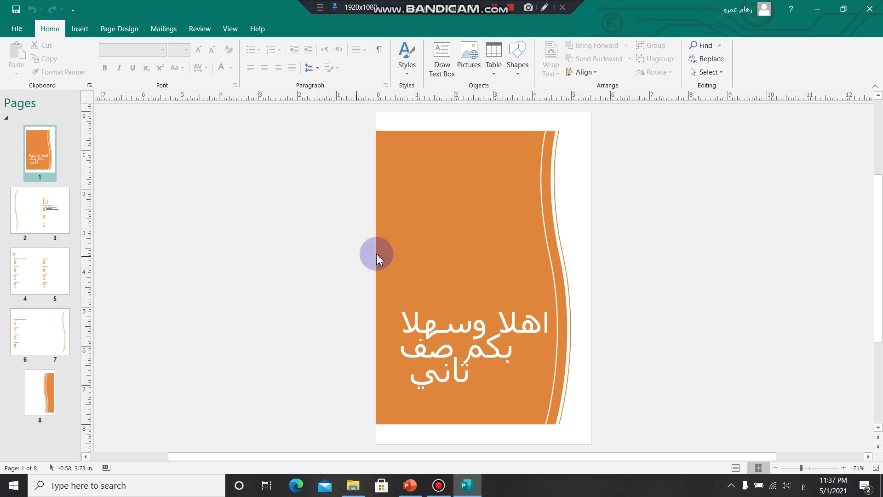
# Close the publication and reopen the saved file "الصف الثاني أحبائي" from the desktop.
pyautogui.click(869, 9)
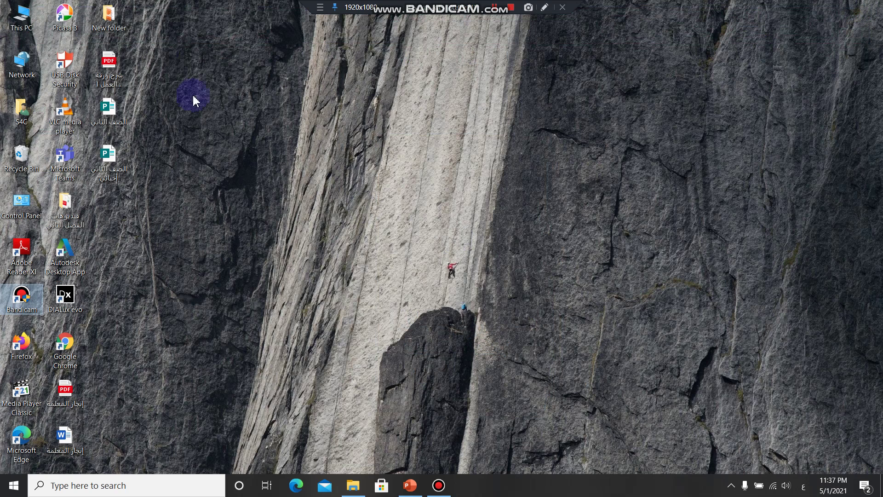
pyautogui.doubleClick(118, 180)
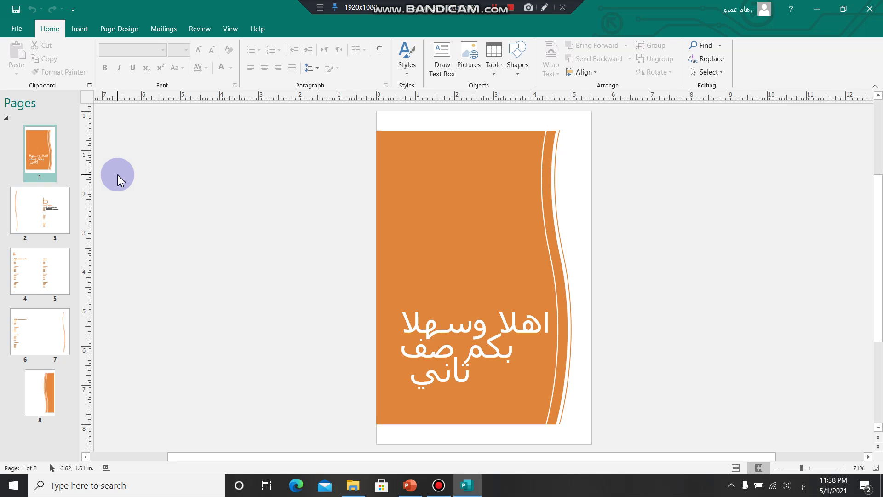
# Open the publication "الصف الثاني" from the recent publications.
pyautogui.click(20, 27)
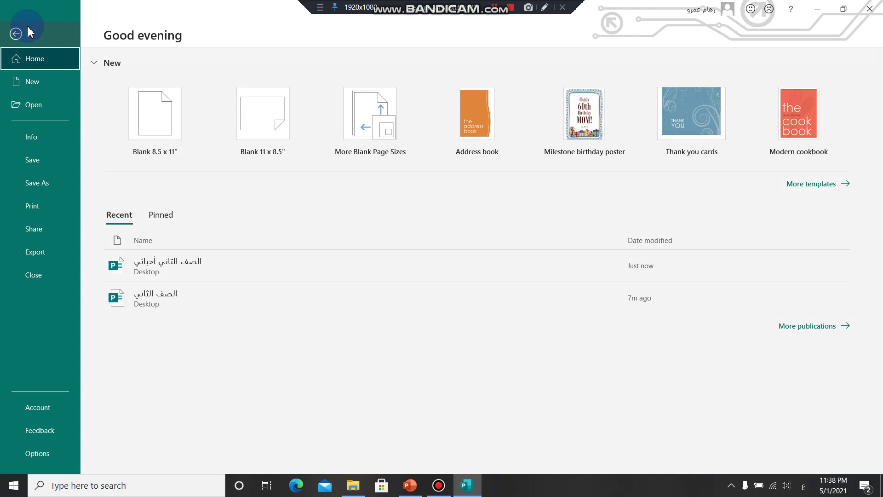
pyautogui.click(30, 107)
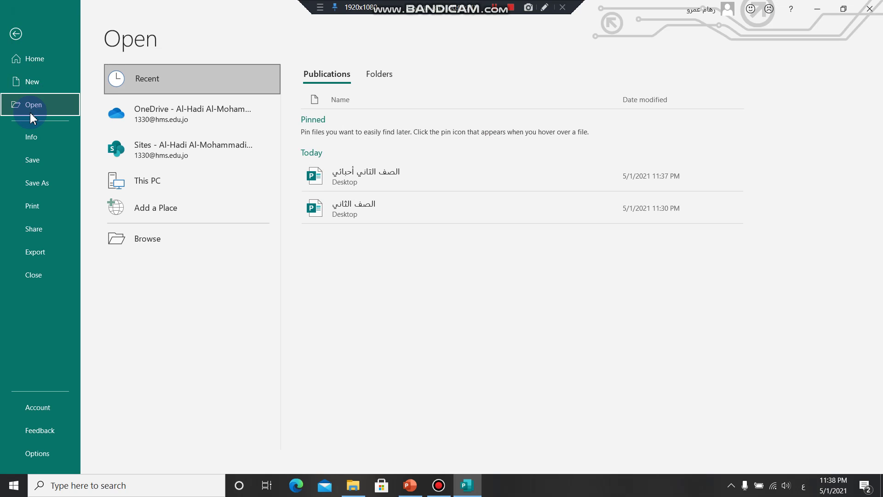
pyautogui.click(371, 210)
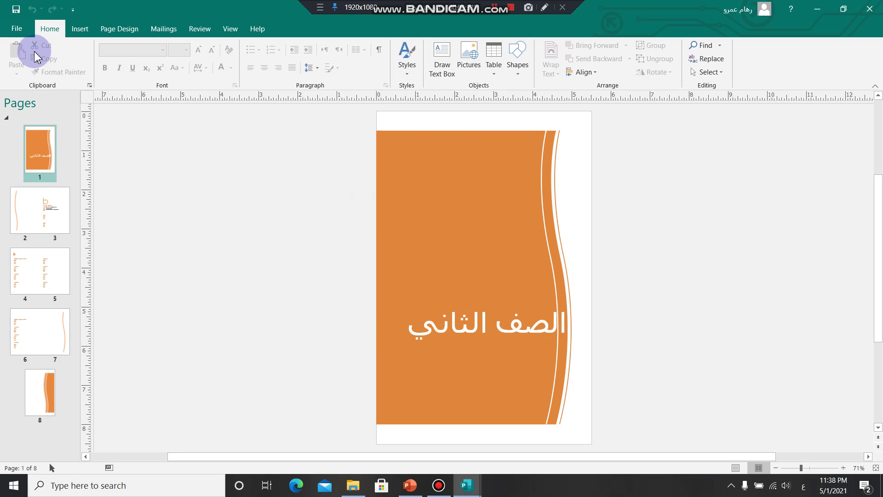
# Review where existing publications can be reopened and which recent files are offered.
pyautogui.click(24, 29)
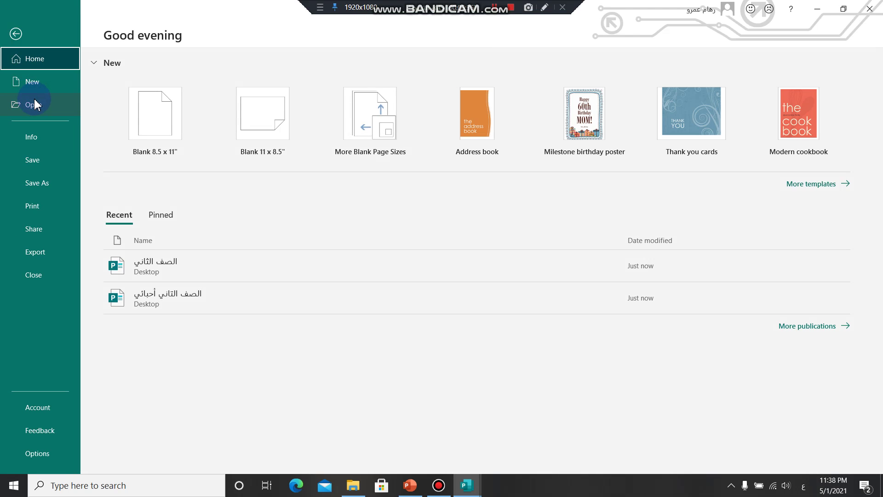
pyautogui.click(40, 104)
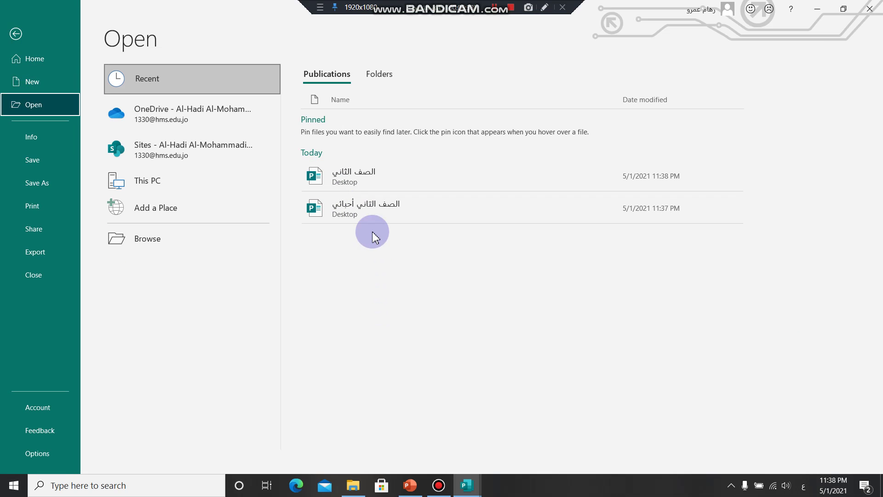
pyautogui.click(15, 33)
pyautogui.click(21, 32)
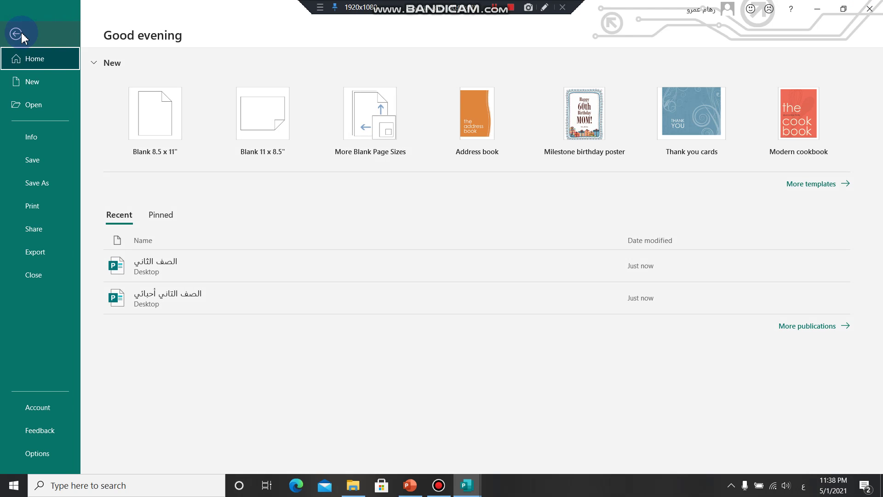
pyautogui.click(37, 105)
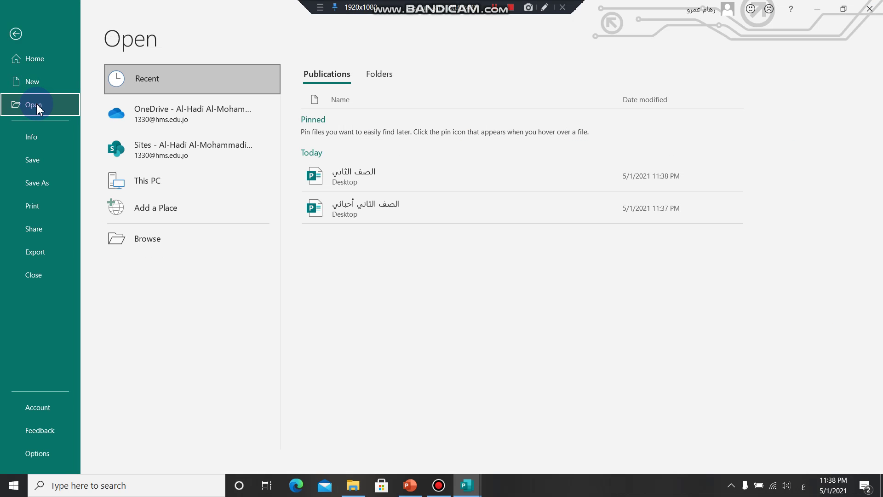
pyautogui.click(22, 32)
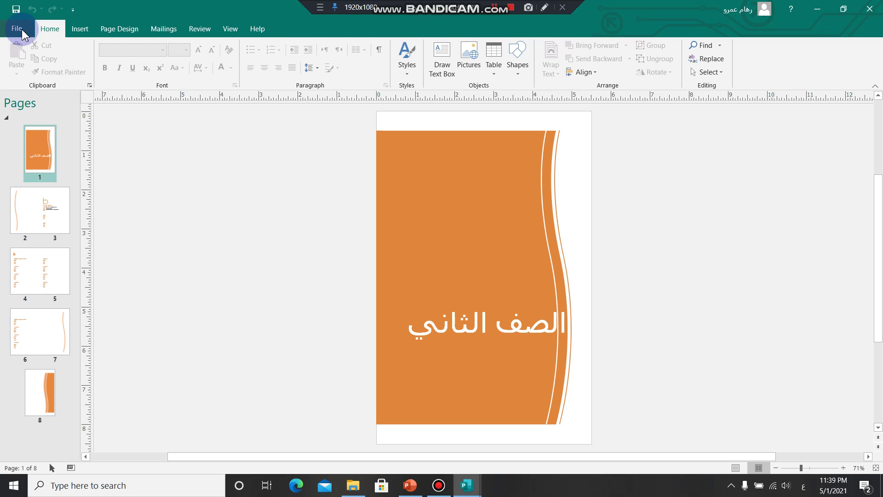
pyautogui.click(22, 32)
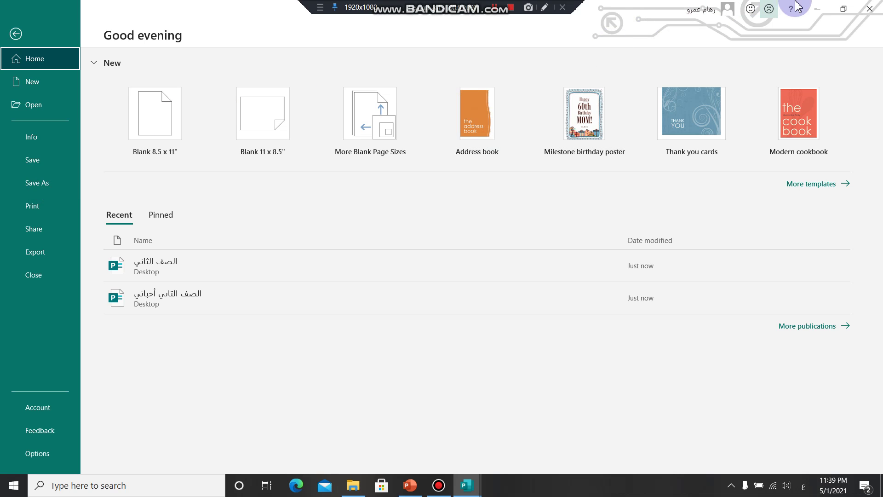
# Close both open publications to exit Publisher.
pyautogui.click(872, 9)
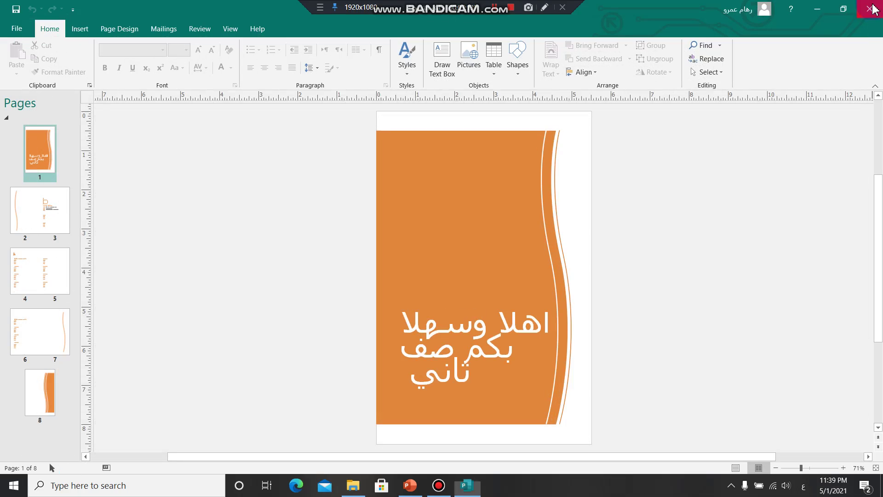
pyautogui.click(871, 9)
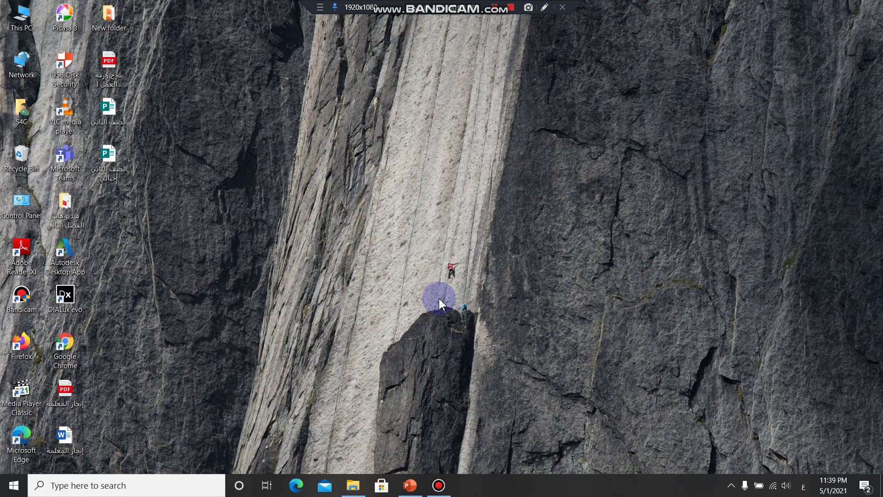
# Switch to the PowerPoint lesson and start the slide show from slide 3, the lesson summary.
pyautogui.click(409, 485)
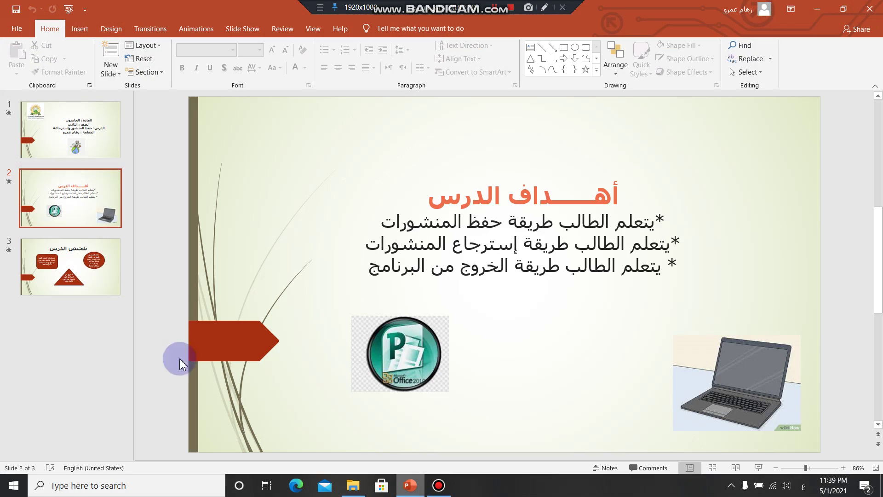
pyautogui.click(80, 275)
pyautogui.click(763, 469)
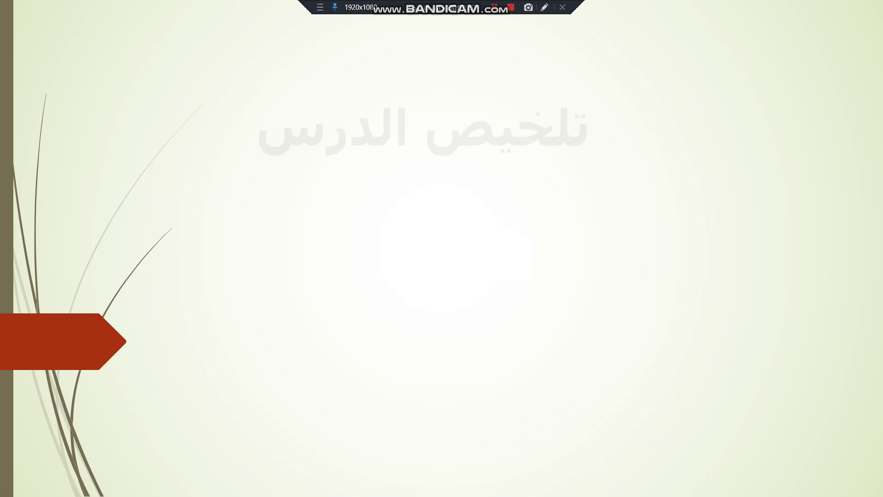